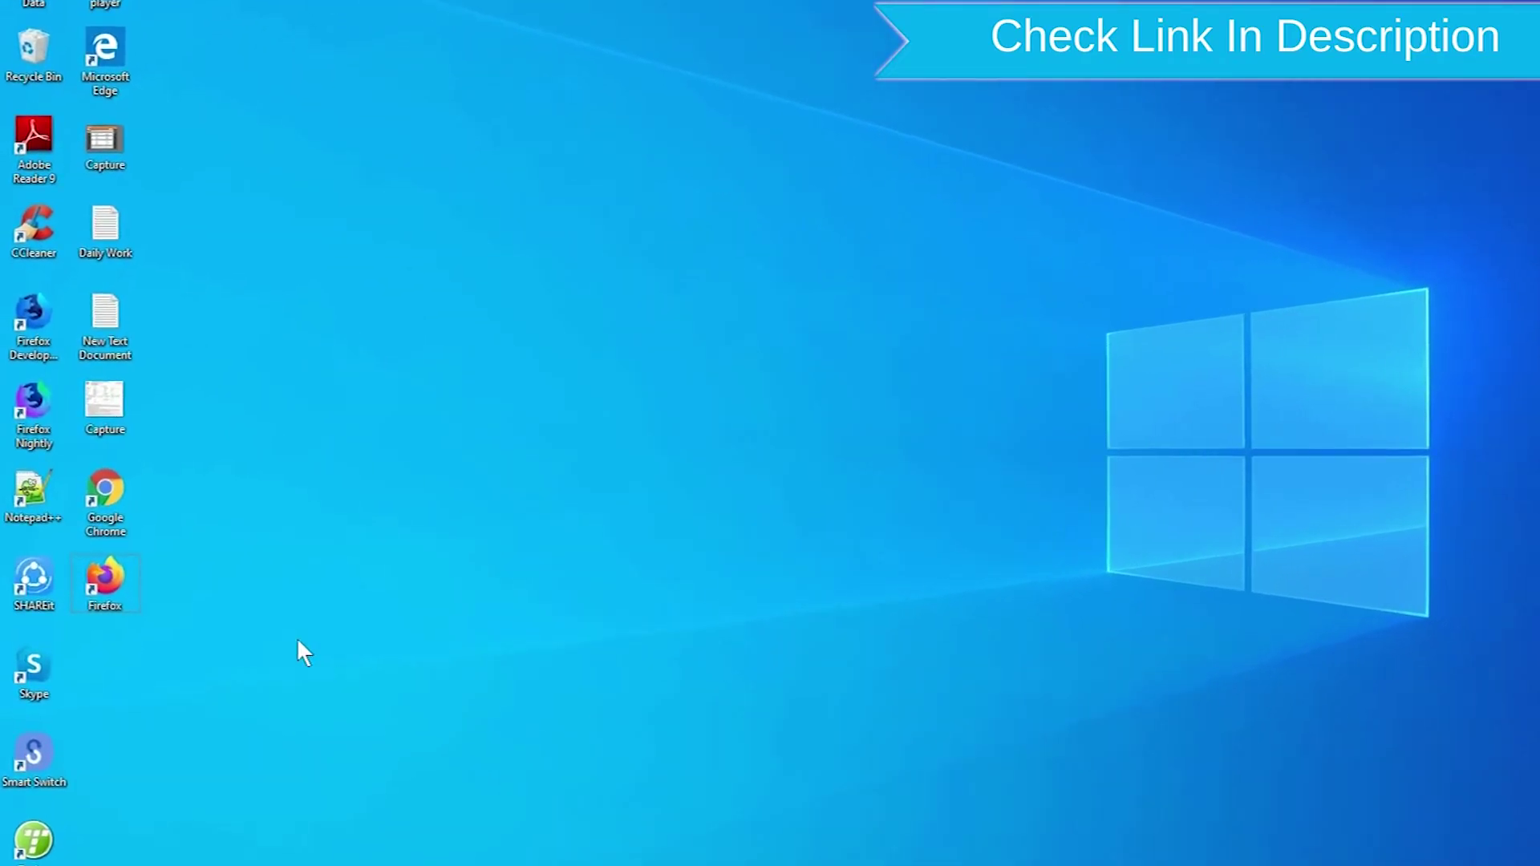
- Launch Chrome from its desktop shortcut and open the 'Find My Device - Google' search result
{"action": "left_click_drag", "start_coordinate": [302, 674], "coordinate": [112, 478]}
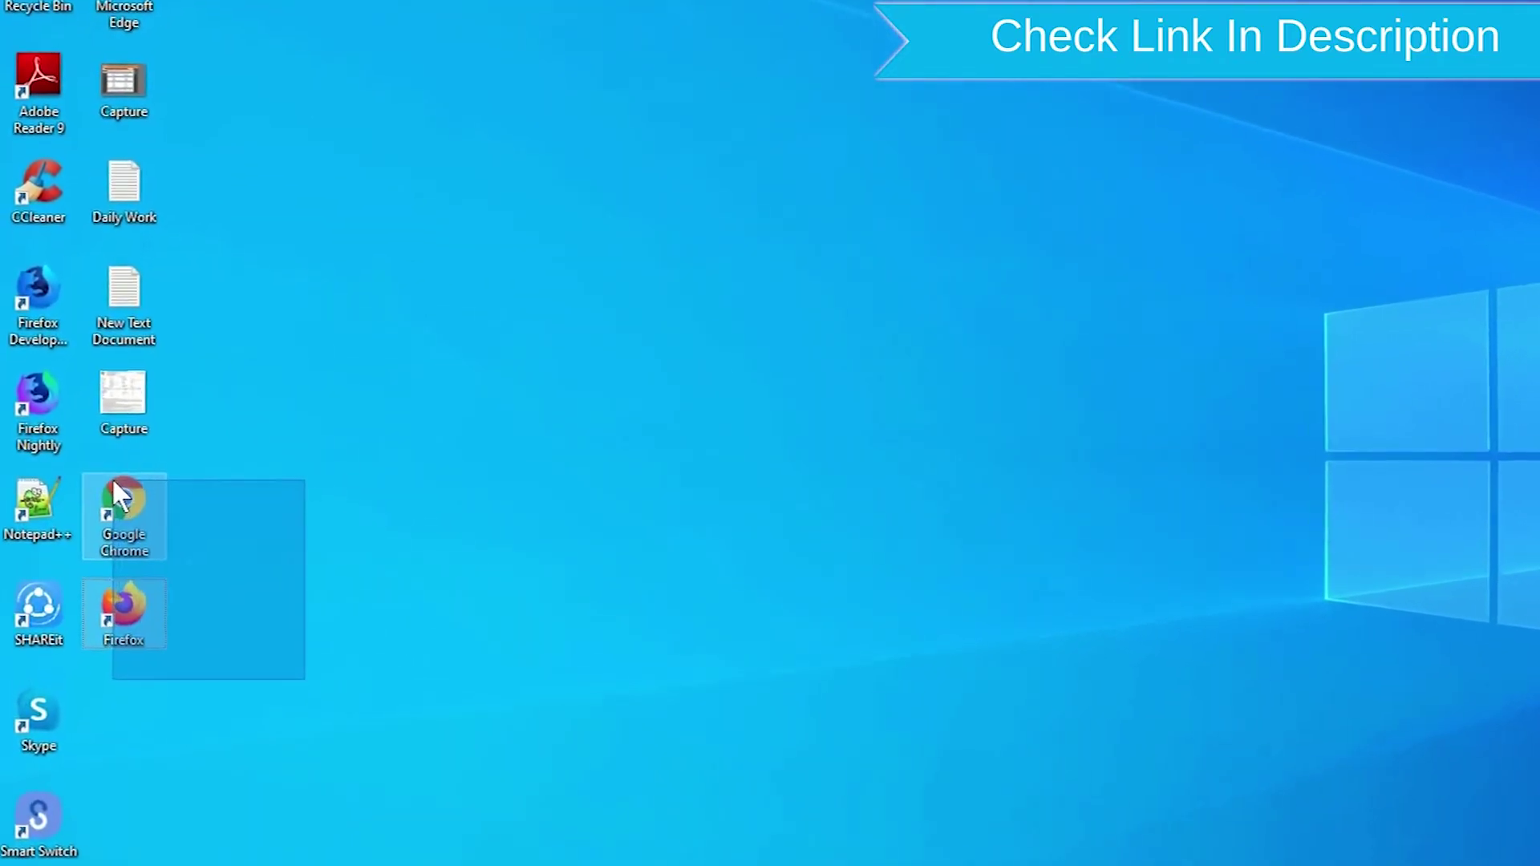
{"action": "left_click", "coordinate": [906, 566]}
{"action": "right_click", "coordinate": [140, 614]}
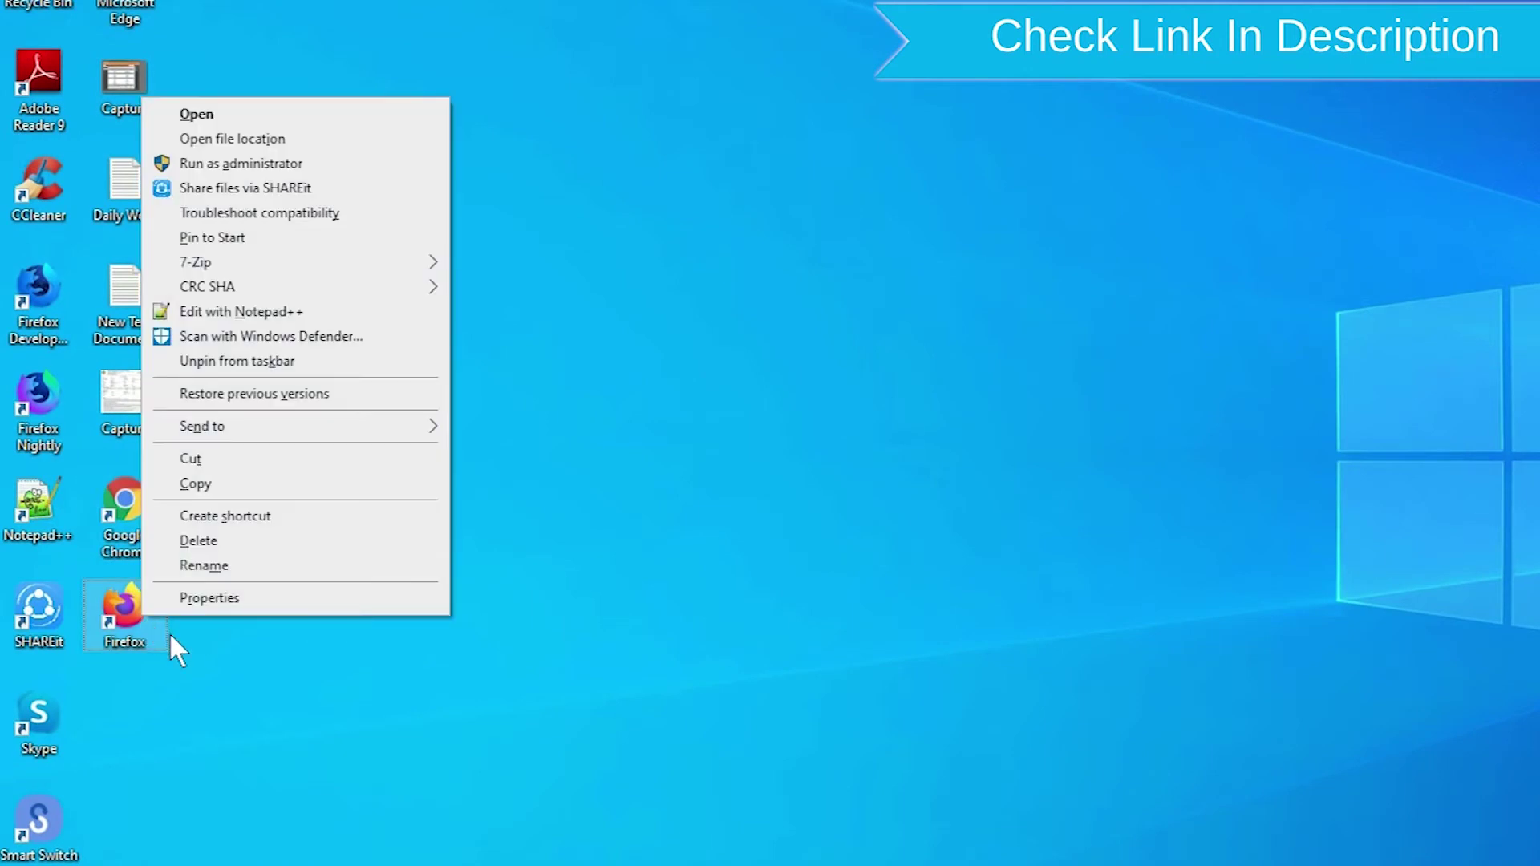
{"action": "left_click", "coordinate": [284, 113]}
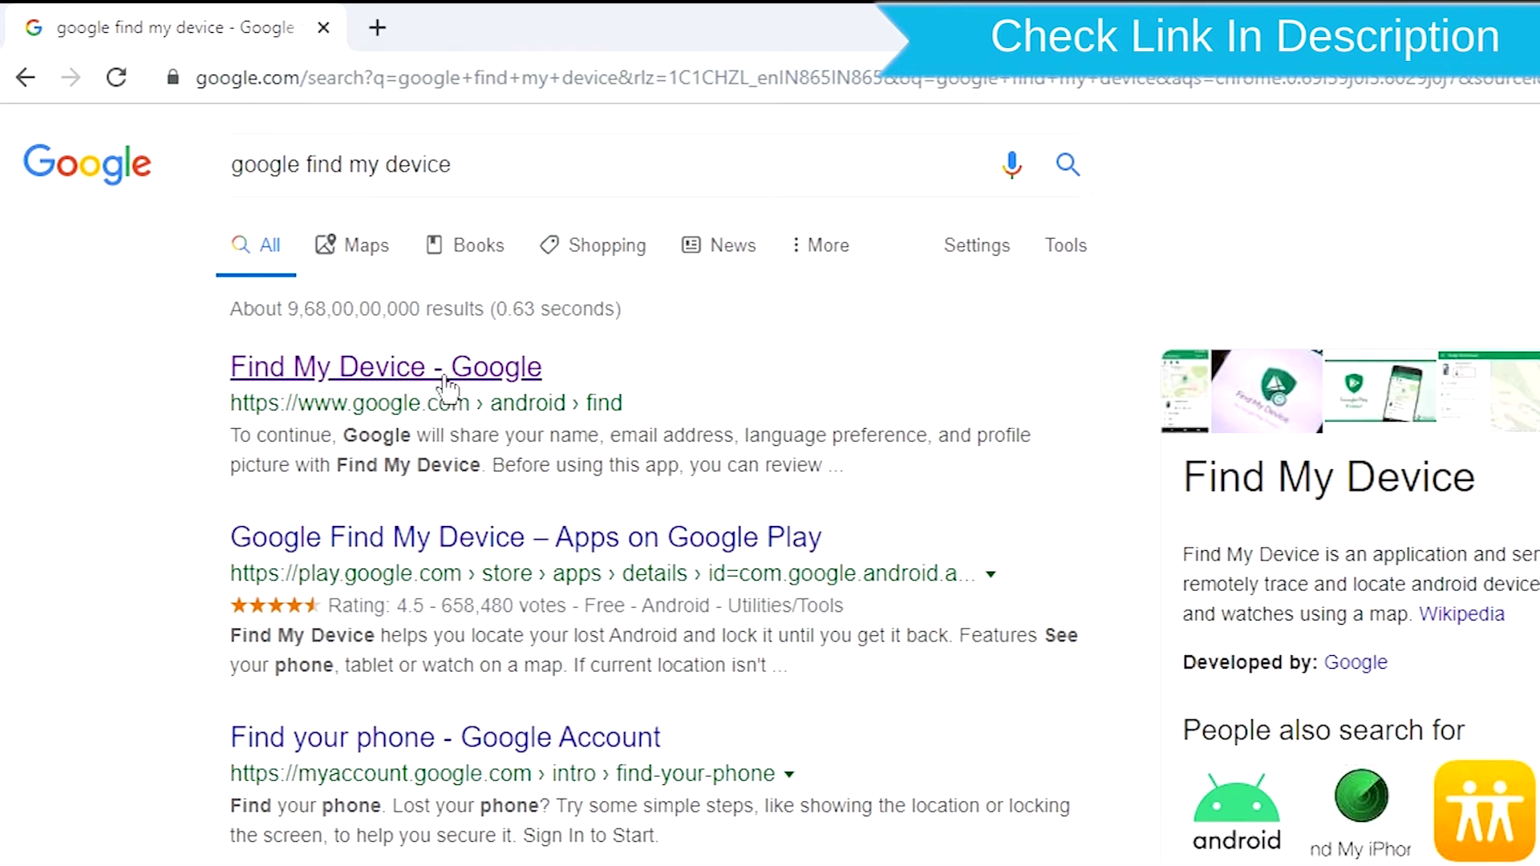
{"action": "left_click", "coordinate": [447, 382]}
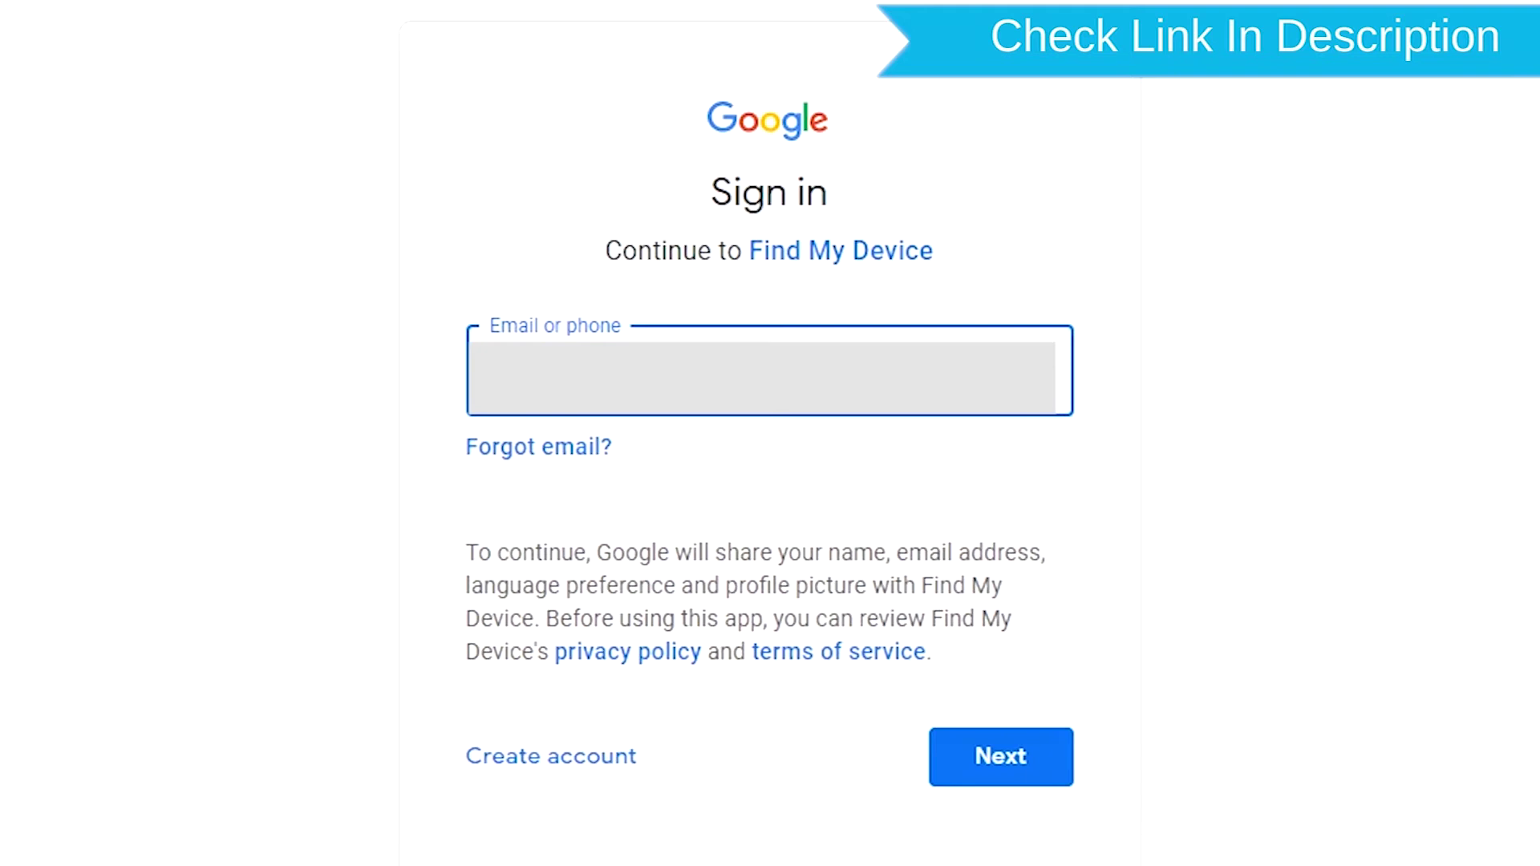
- Submit the account email and password, then choose ERASE DEVICE and confirm it
{"action": "key", "text": "Return"}
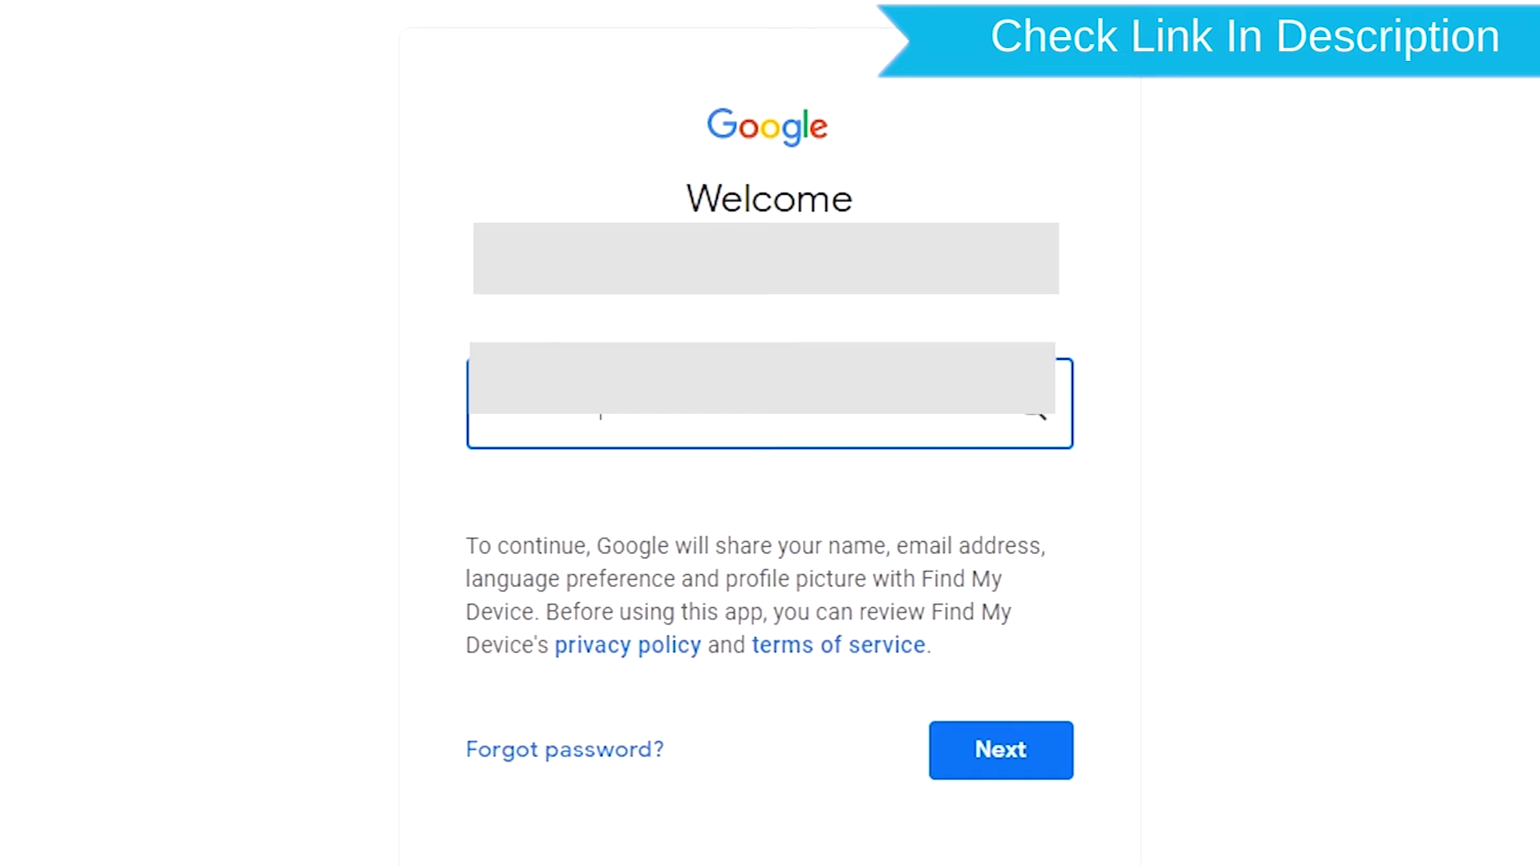
{"action": "key", "text": "Return"}
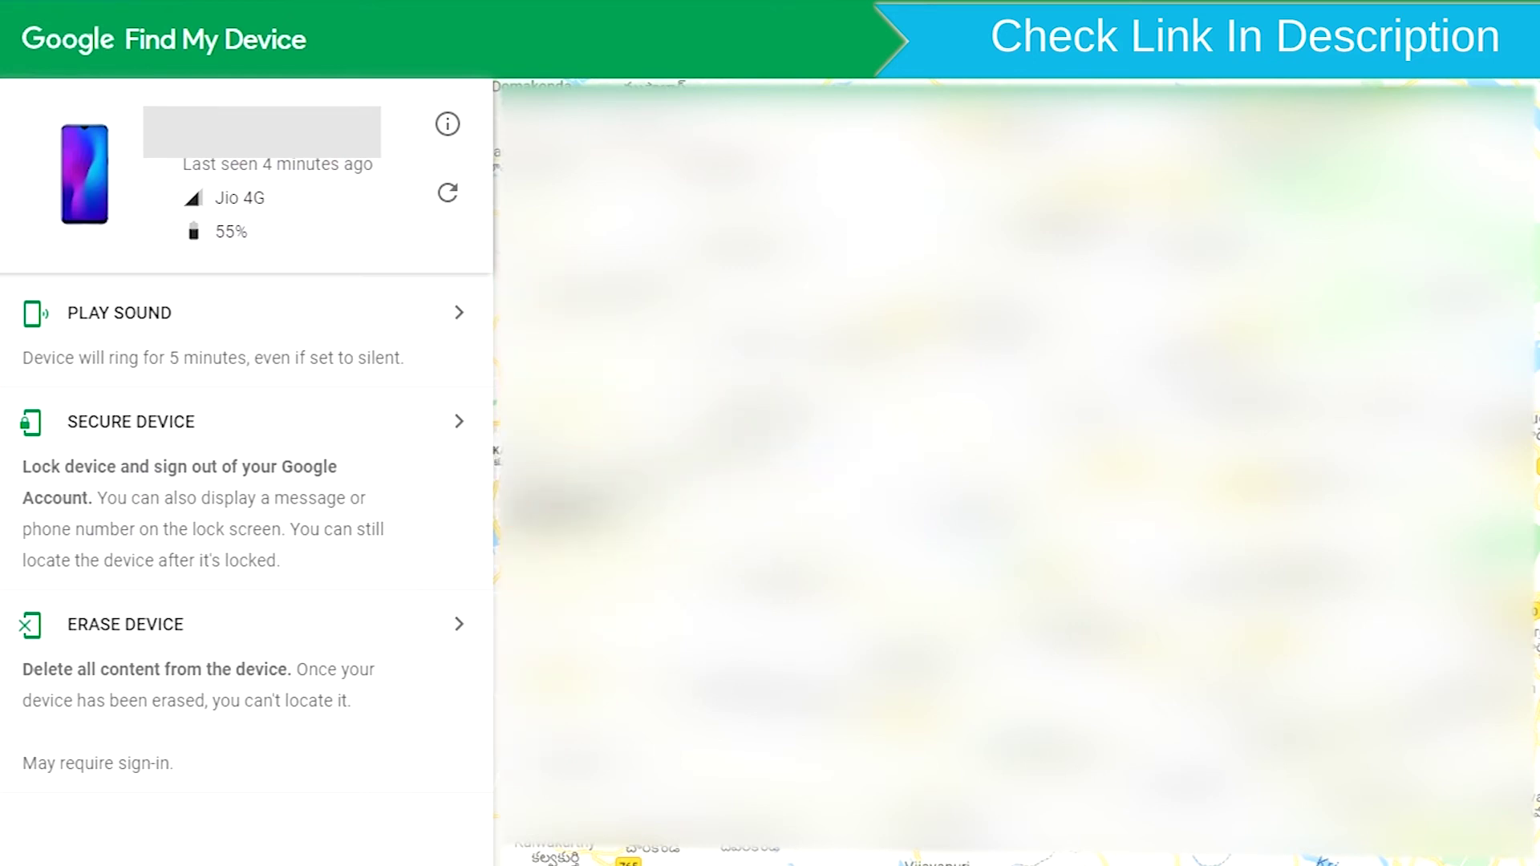
{"action": "left_click", "coordinate": [211, 638]}
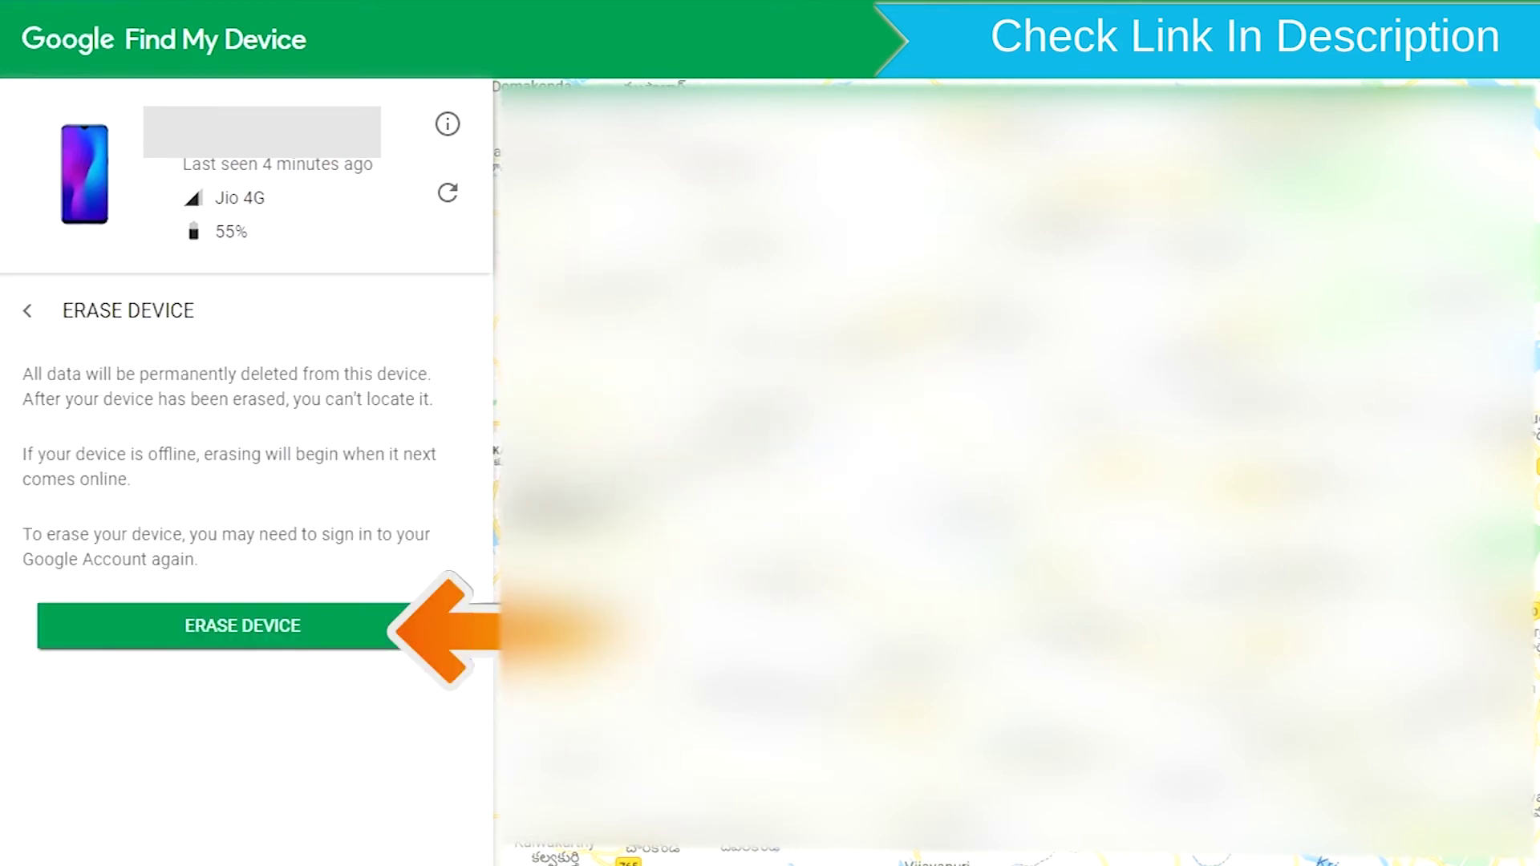
{"action": "left_click", "coordinate": [286, 635]}
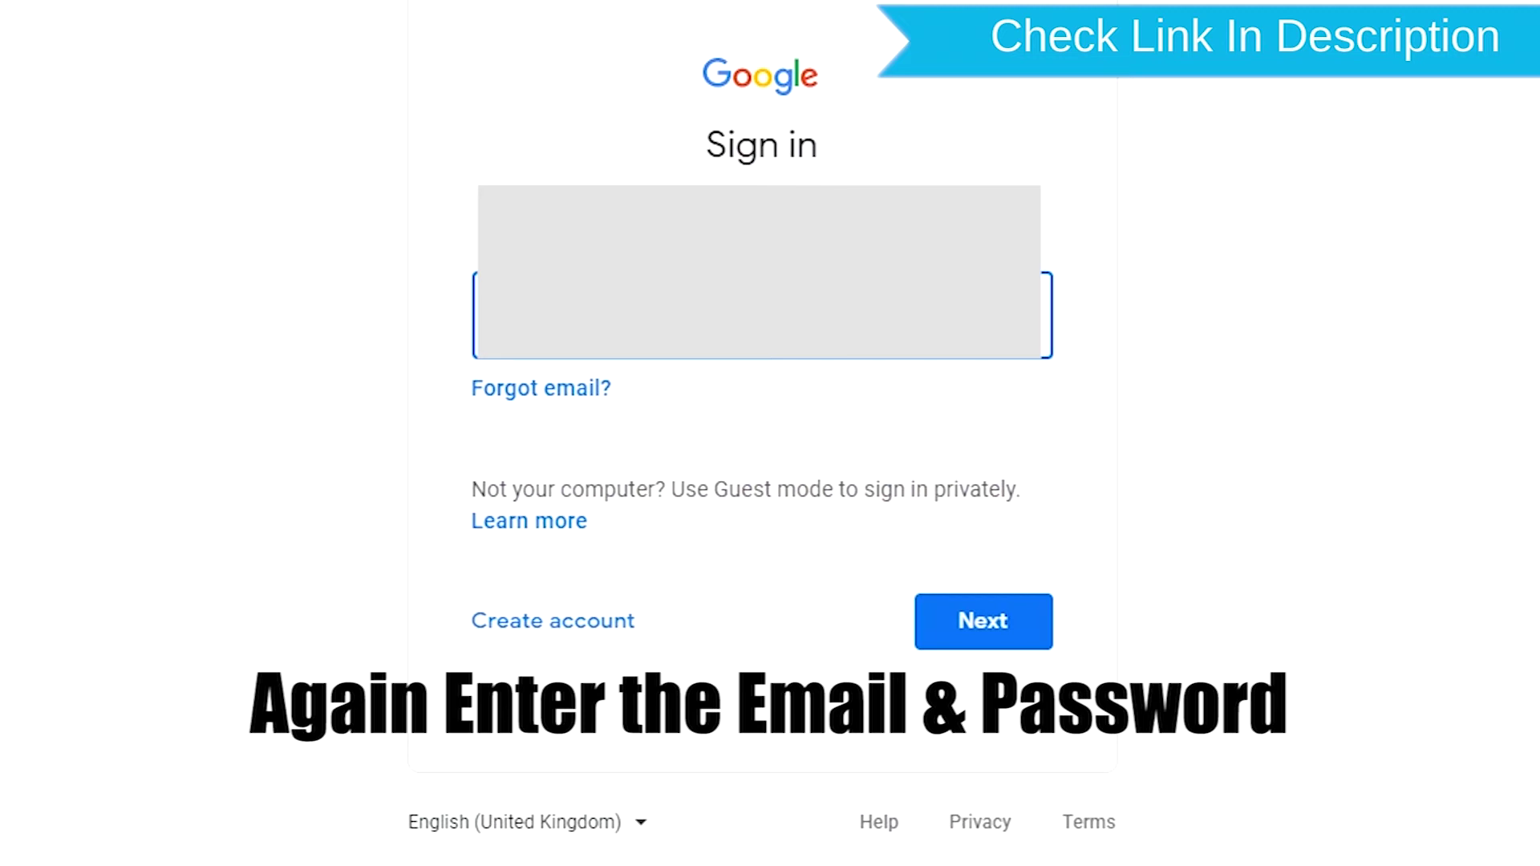
- Resubmit the account email on the repeated sign-in page
{"action": "key", "text": "Return"}
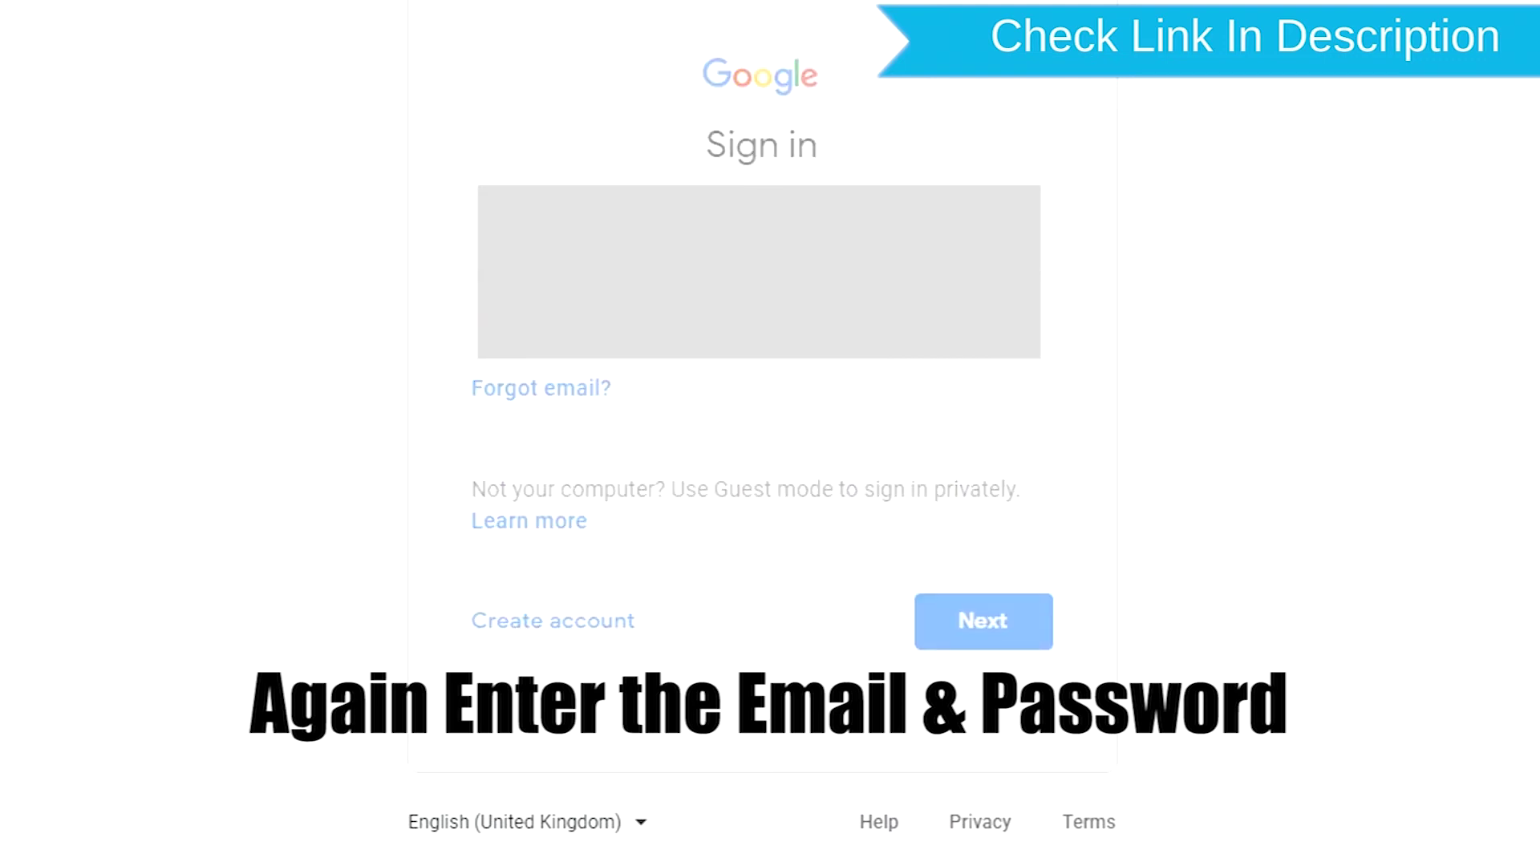